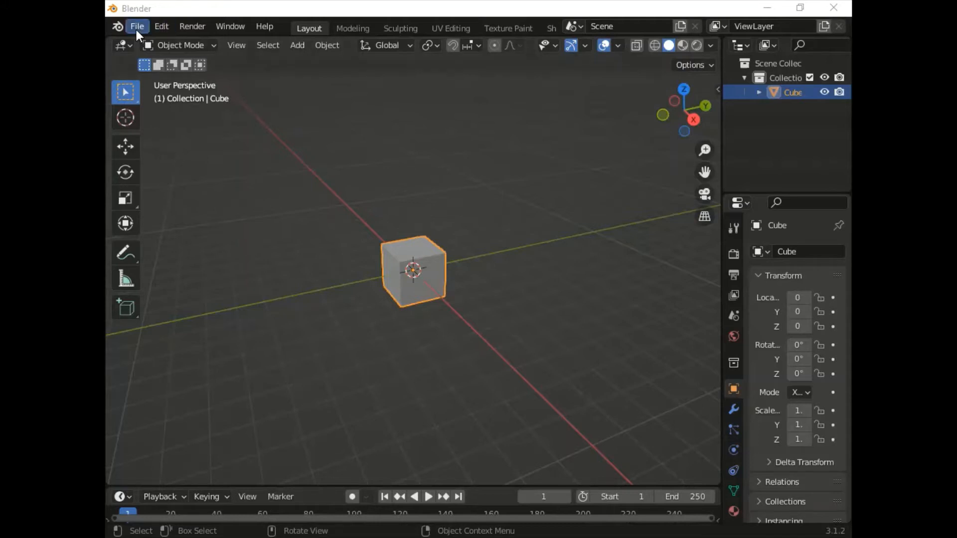
Search the add-on preferences for "biz" to check that the Bizualizer add-on is enabled, and close the preferences.
click(169, 31)
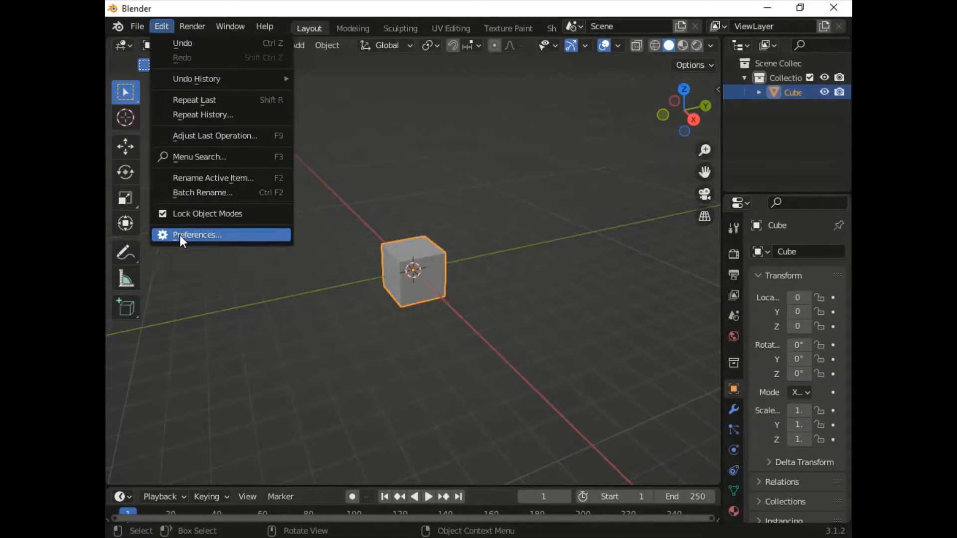
click(181, 235)
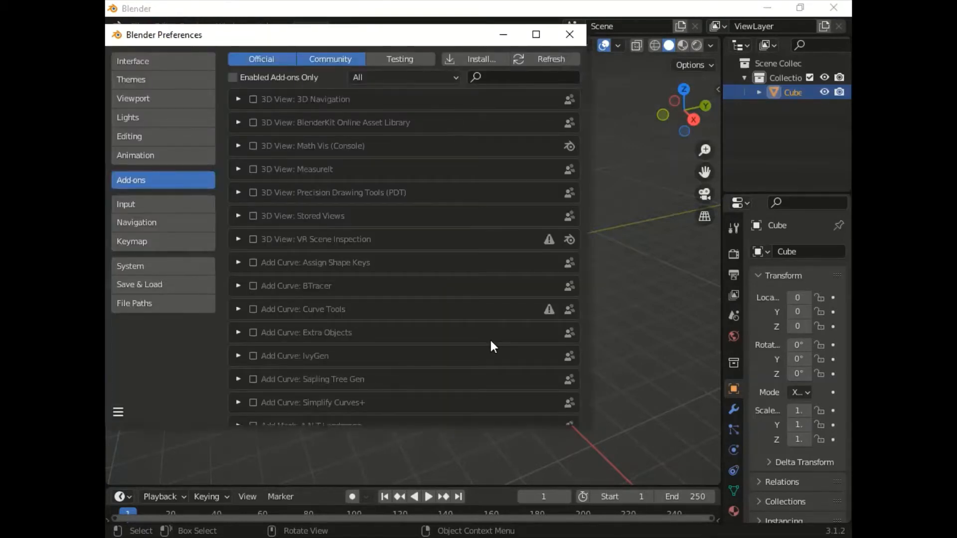
click(495, 79)
text(biz)
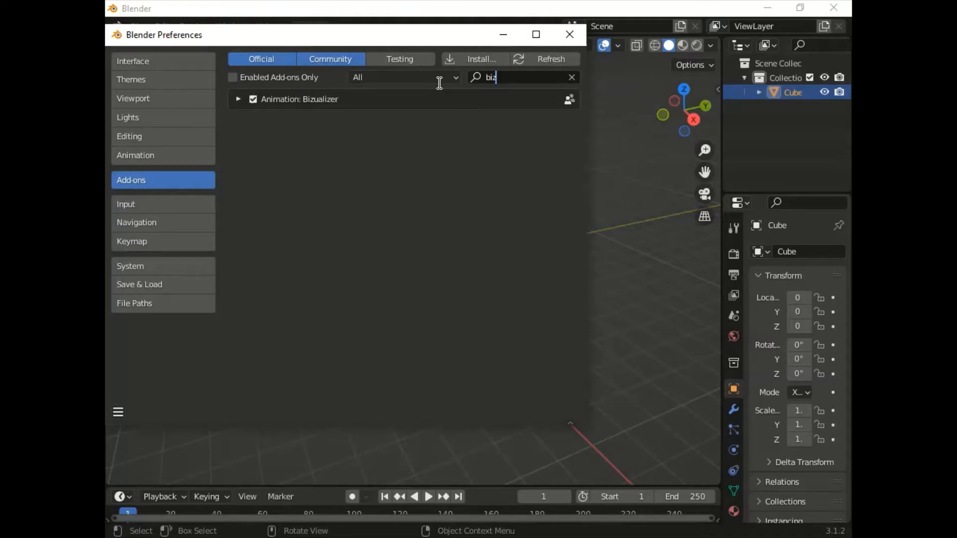
click(570, 34)
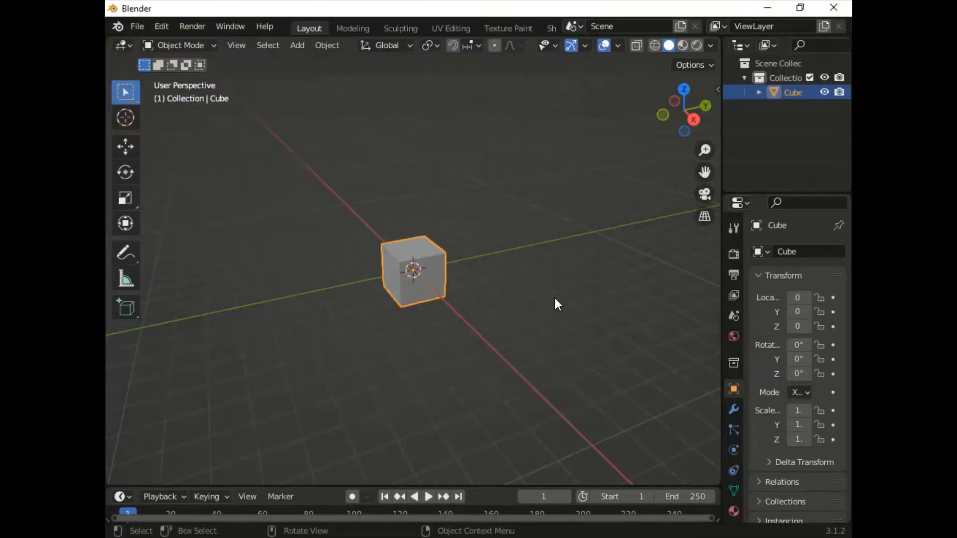
Widen the properties area and expand the Bizualizer settings in the scene properties.
drag(722, 434, 557, 419)
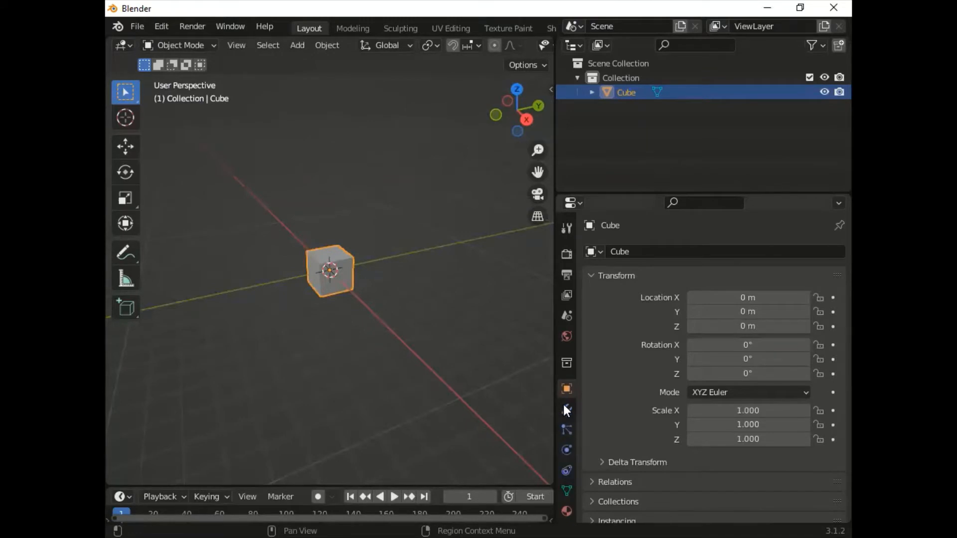
click(566, 315)
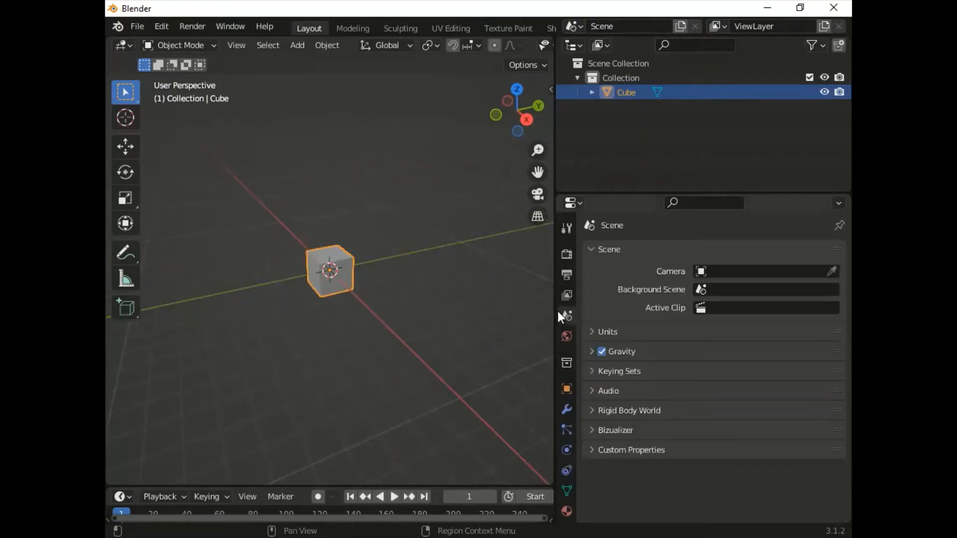
click(613, 430)
scroll(614, 431, down, 5)
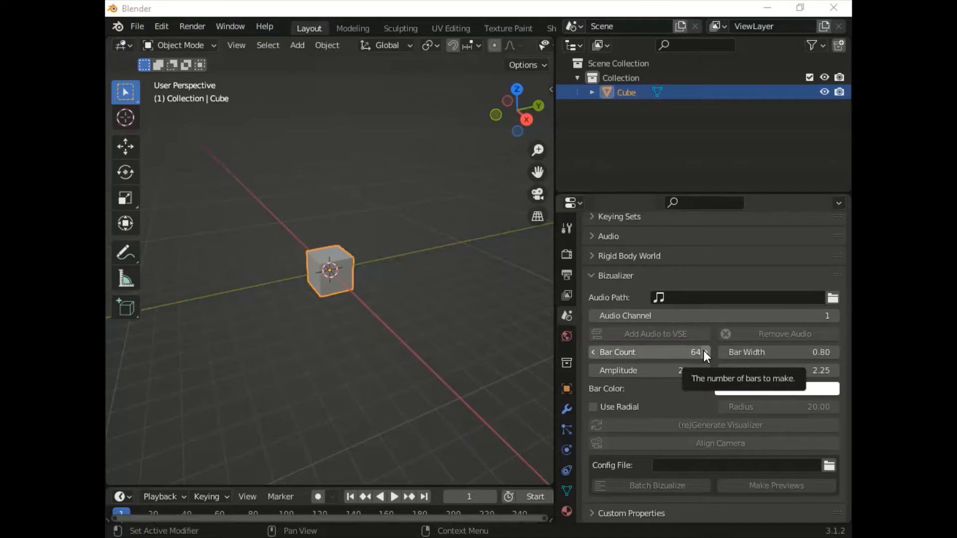
Load "Your Love - Yung Logos.mp3" from the музычка folder on the Desktop as the Bizualizer audio file.
click(830, 299)
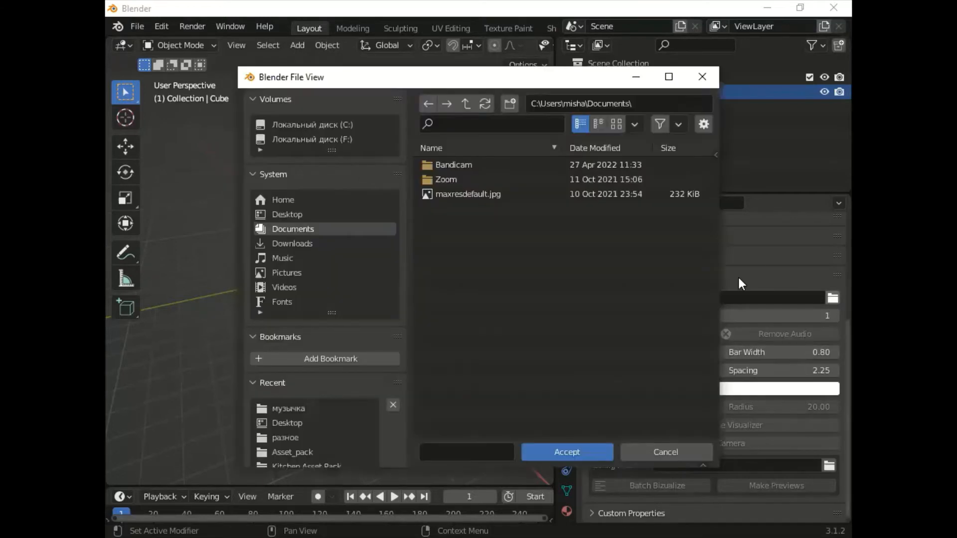
click(278, 214)
click(456, 355)
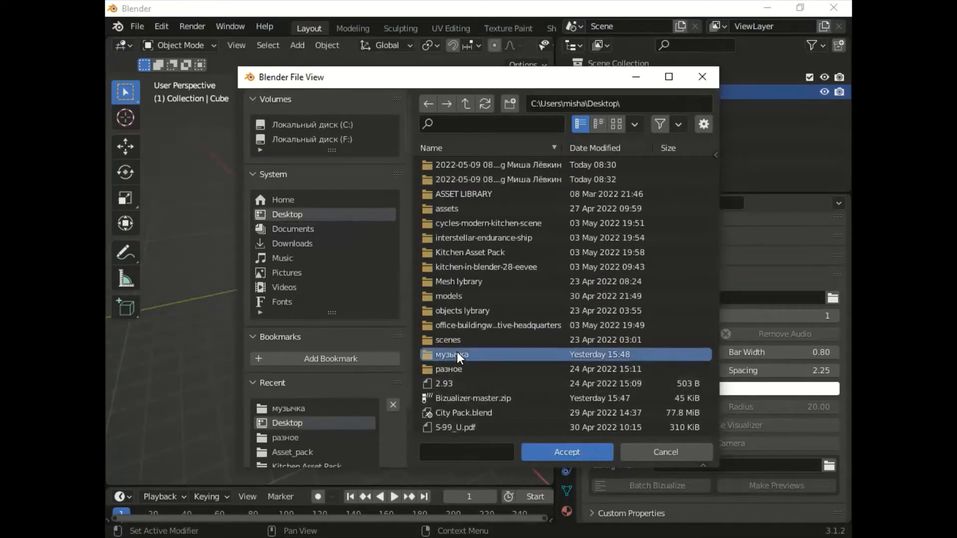
click(529, 450)
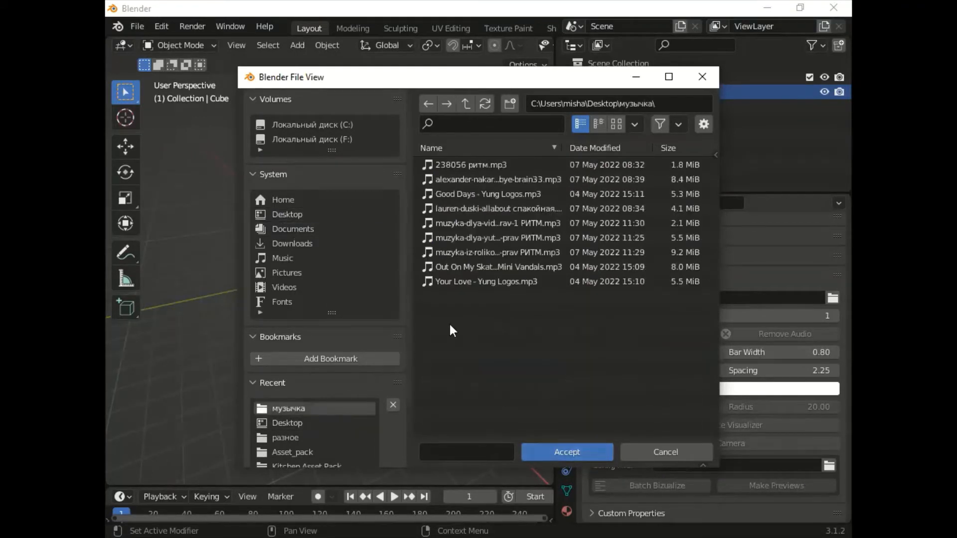
click(450, 282)
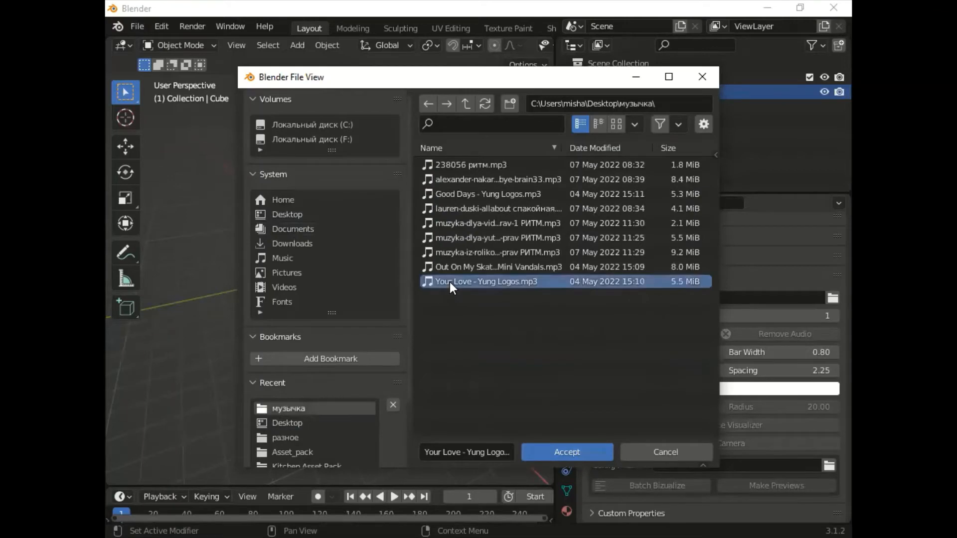
click(540, 457)
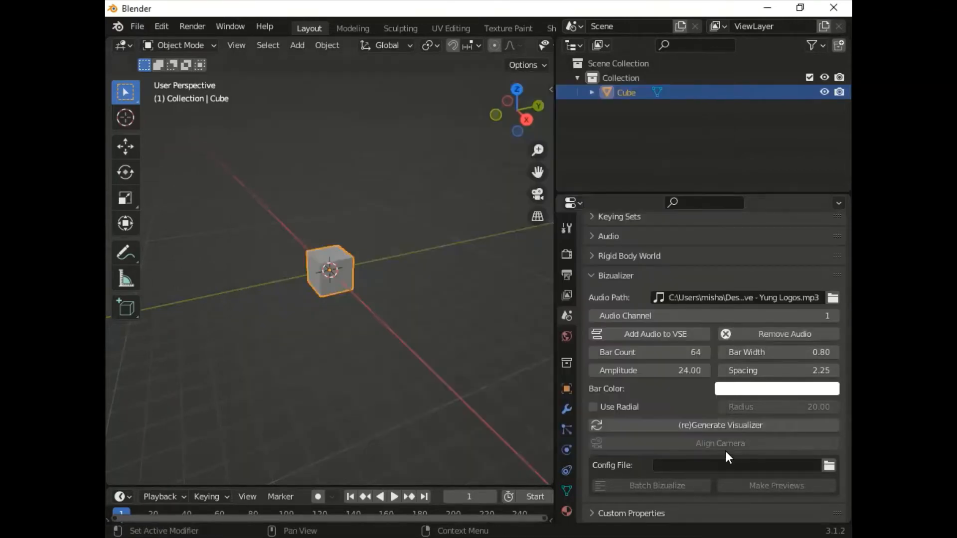
Enable Use Radial for a circular layout and generate the visualizer with 64 bars and radius 20.
click(593, 407)
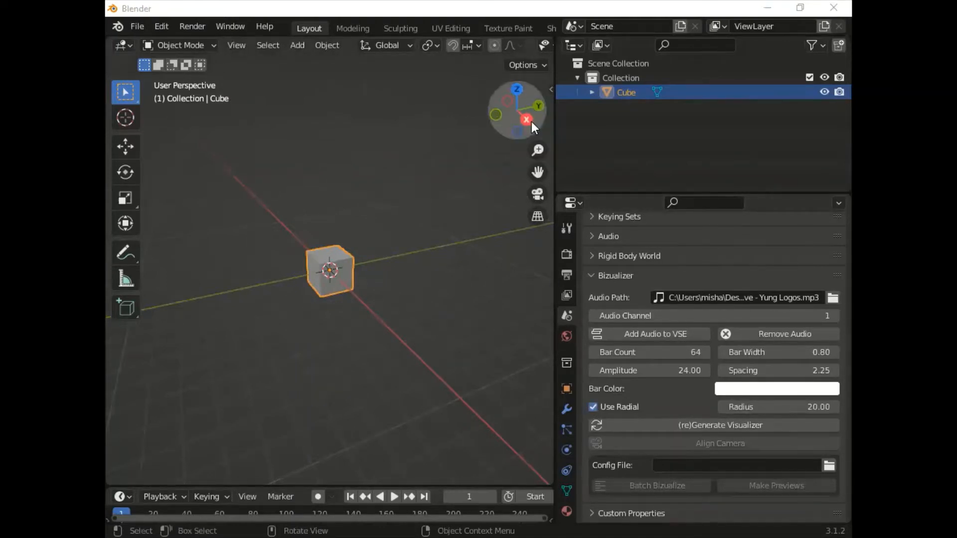
drag(532, 121, 515, 159)
drag(237, 196, 226, 294)
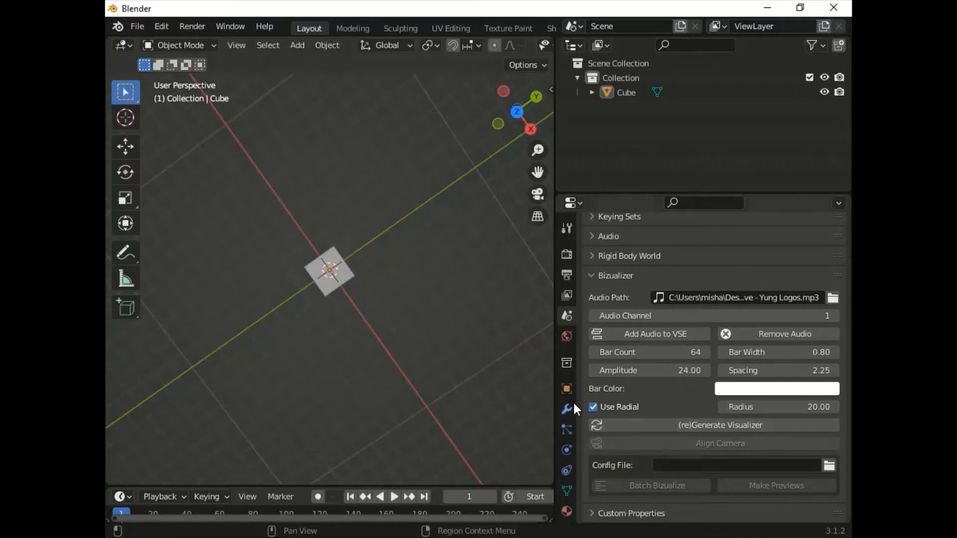
click(592, 407)
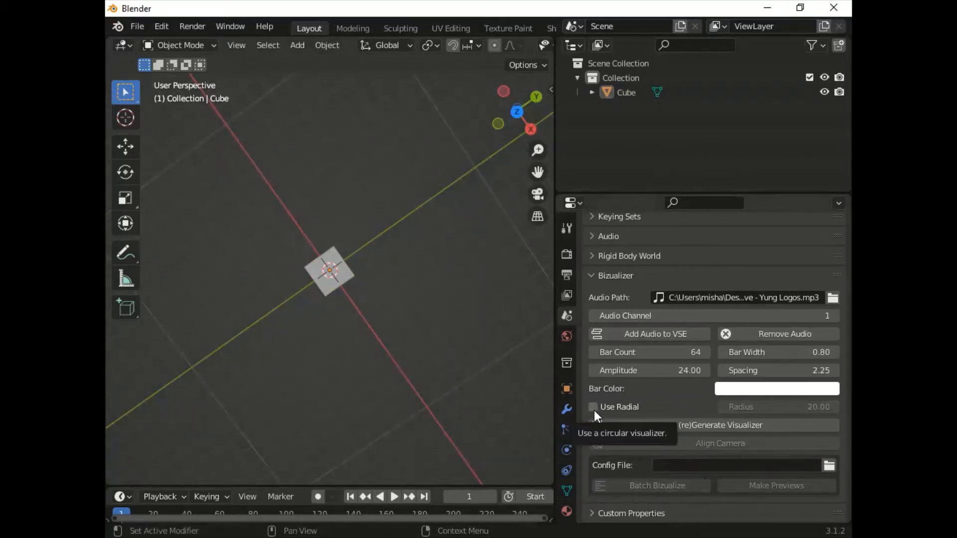
scroll(401, 384, down, 1)
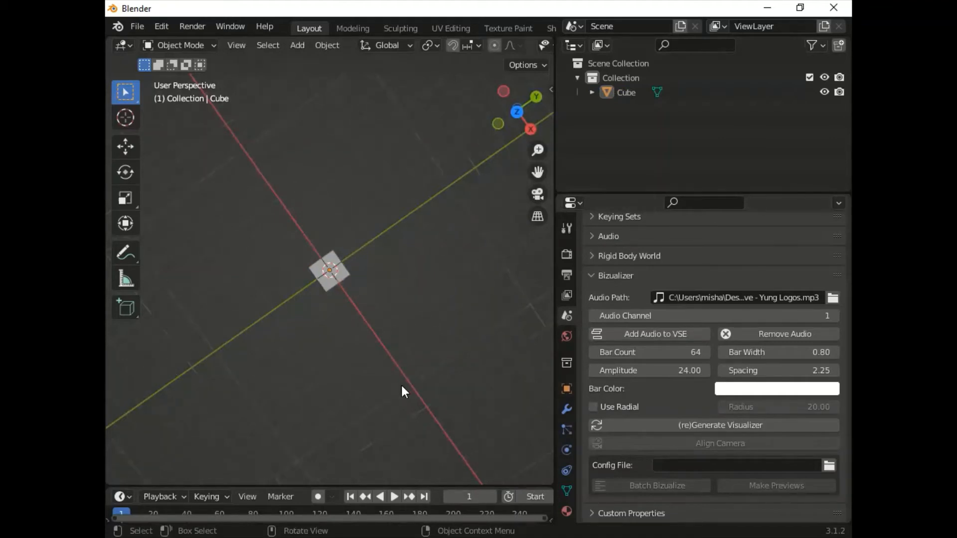
click(593, 408)
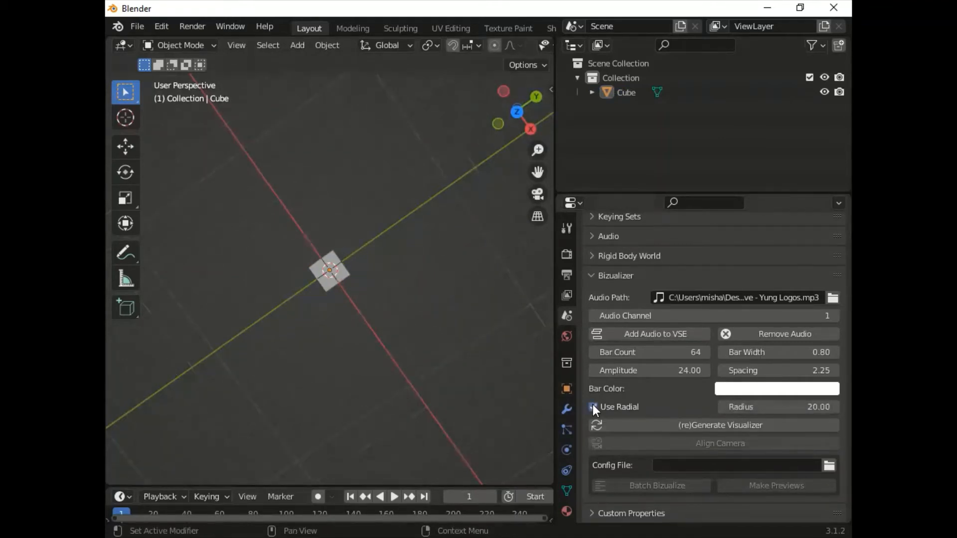
click(727, 424)
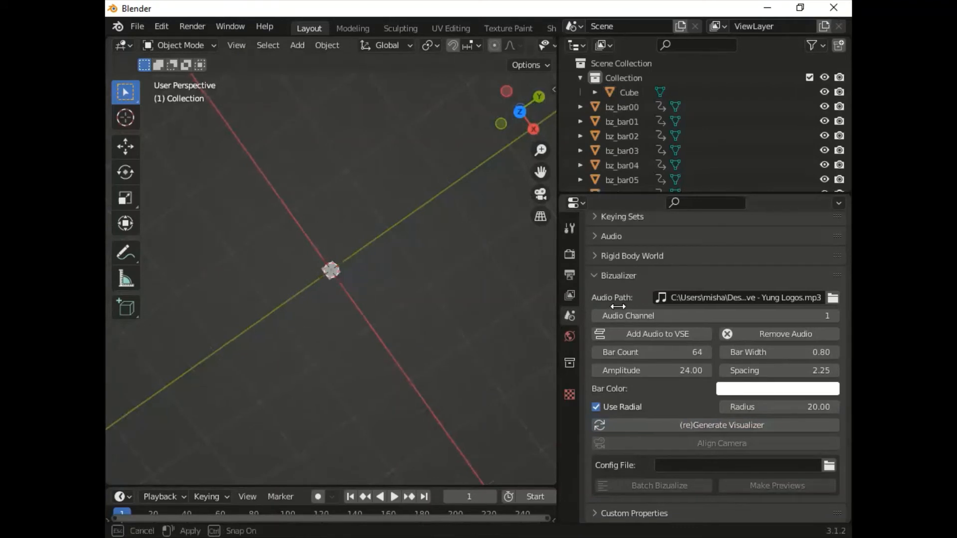
Enlarge the 3D viewport and play the animation to watch the circular bars.
drag(552, 318, 715, 318)
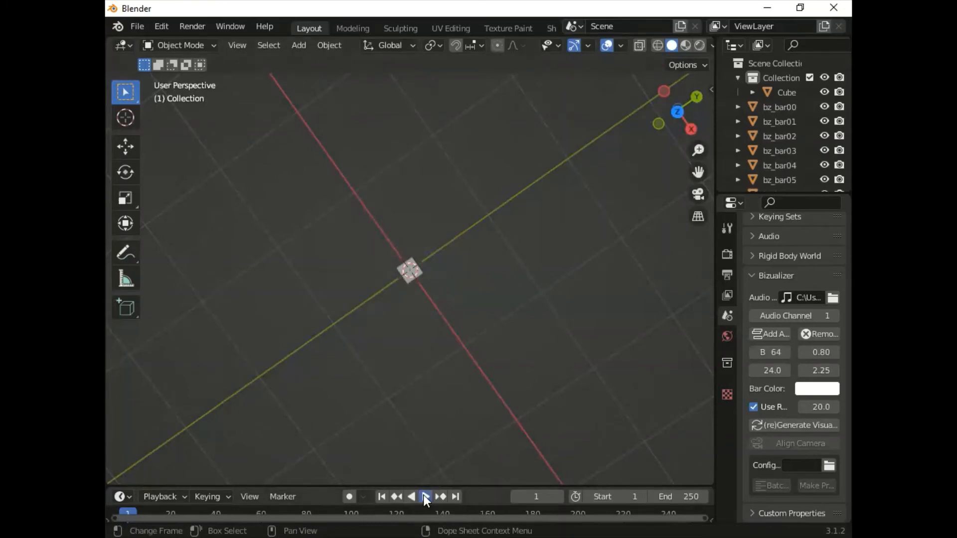
click(423, 495)
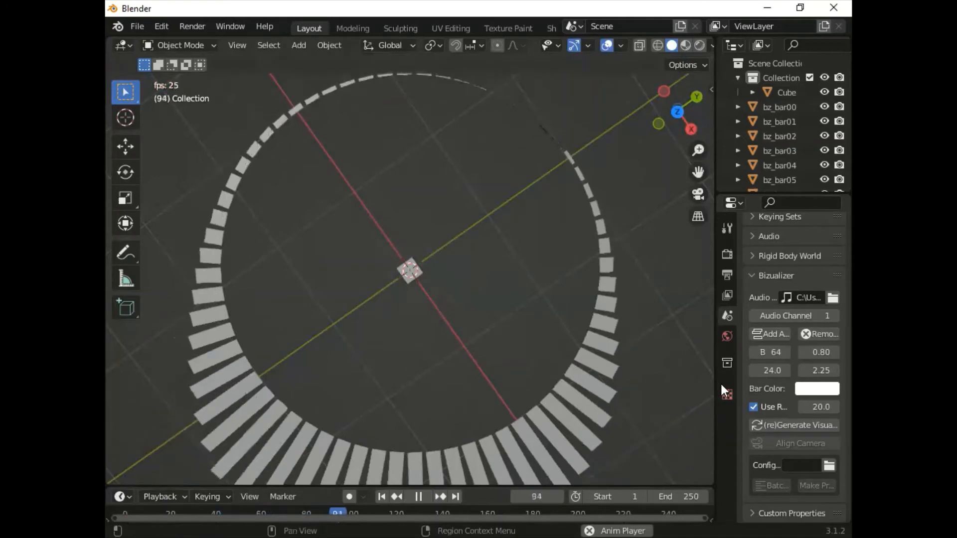
drag(716, 385, 555, 414)
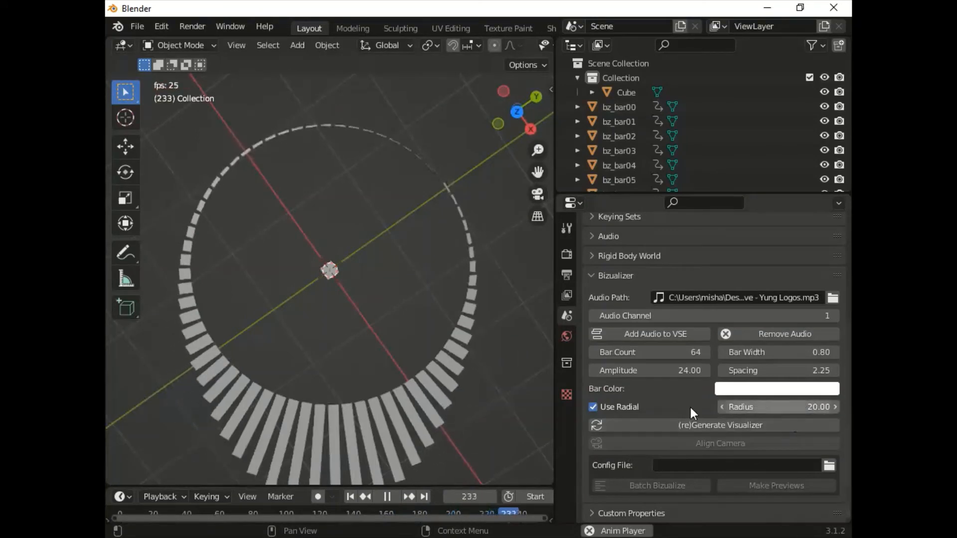
drag(553, 341, 667, 331)
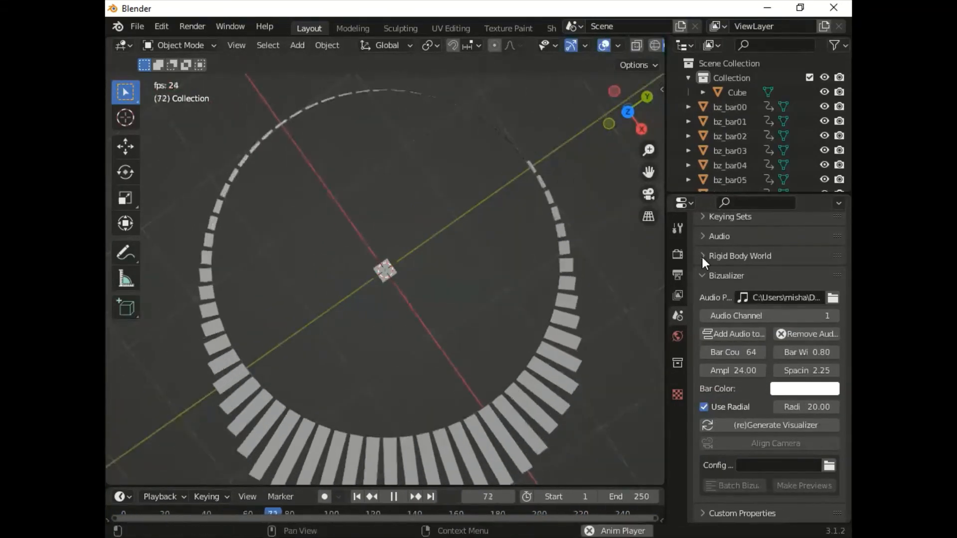
Enlarge the outliner, select bz_bar14 in the ring and expand its entries to inspect its animation action and material.
drag(701, 193, 642, 388)
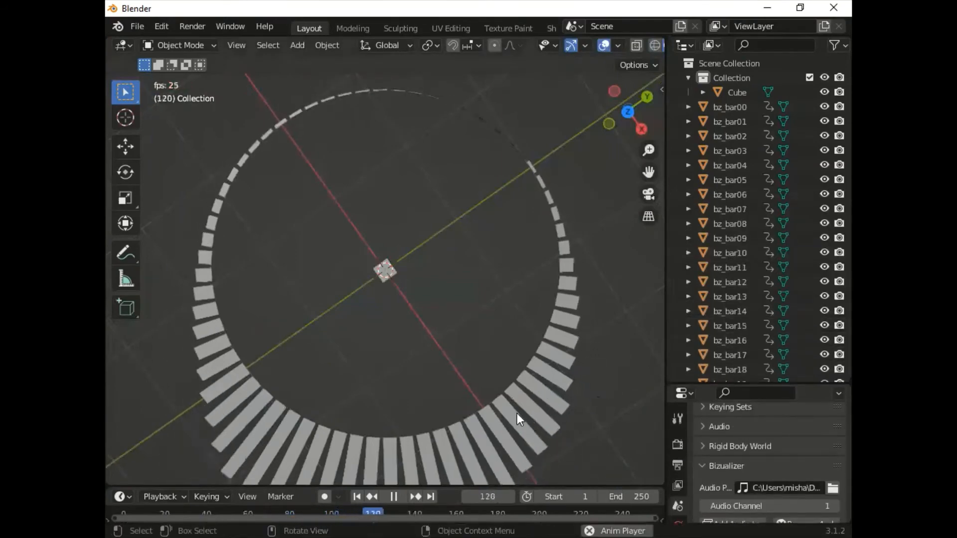
click(519, 399)
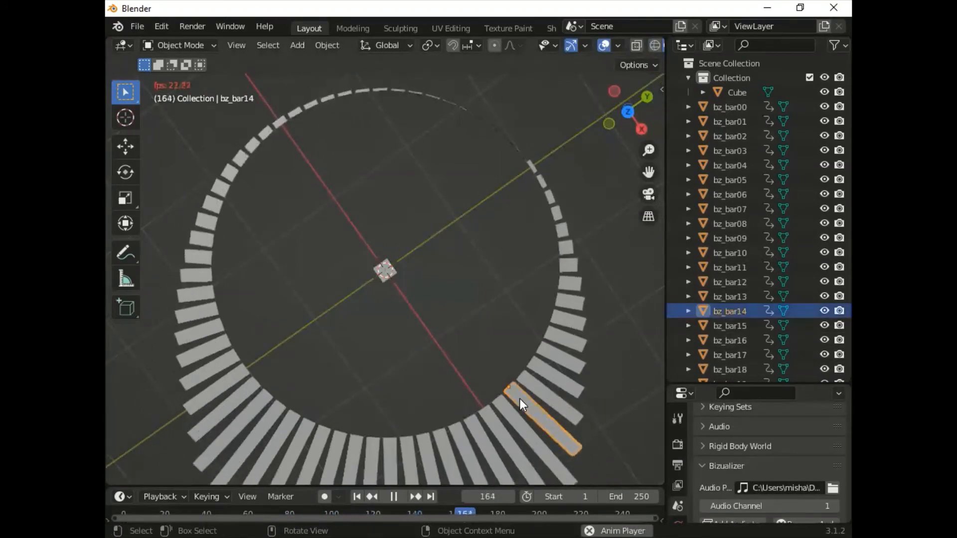
click(688, 311)
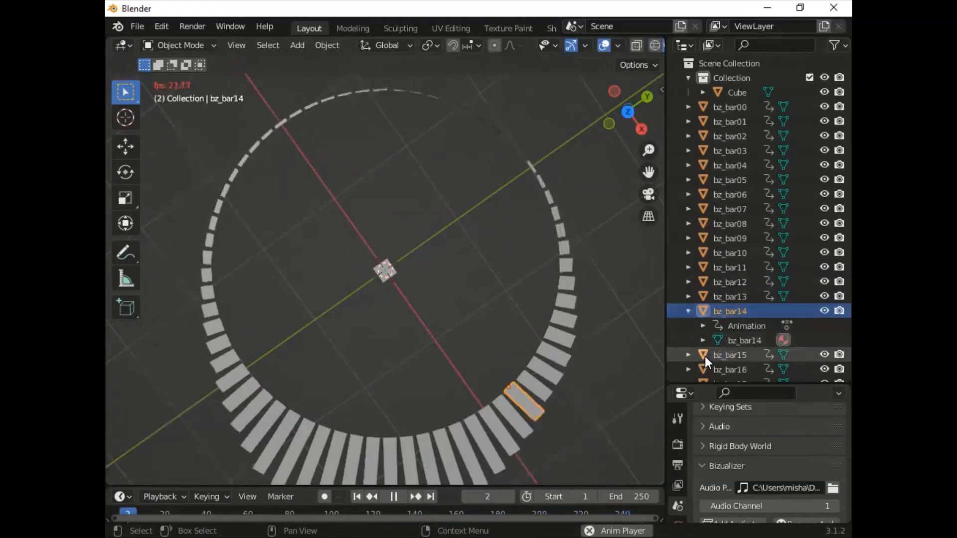
click(702, 325)
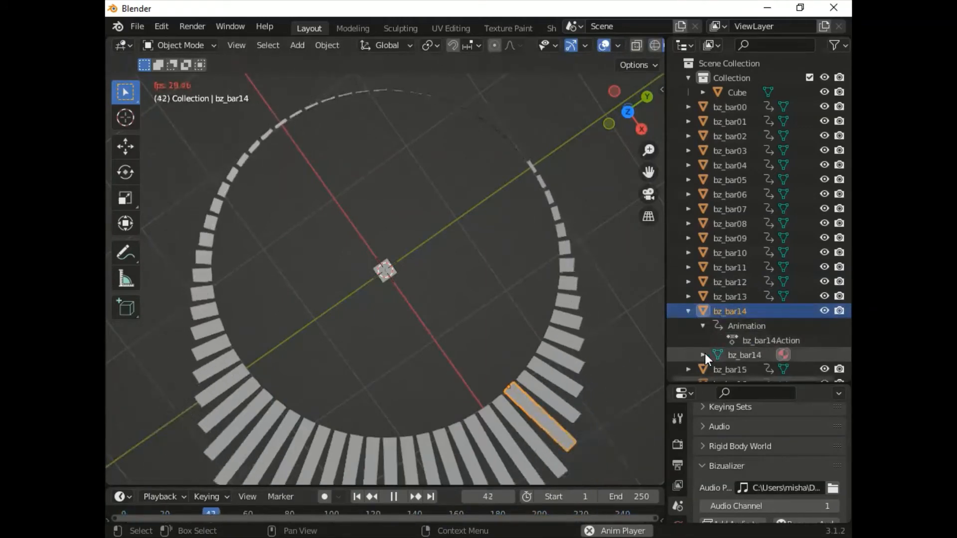
click(704, 355)
scroll(705, 354, down, 2)
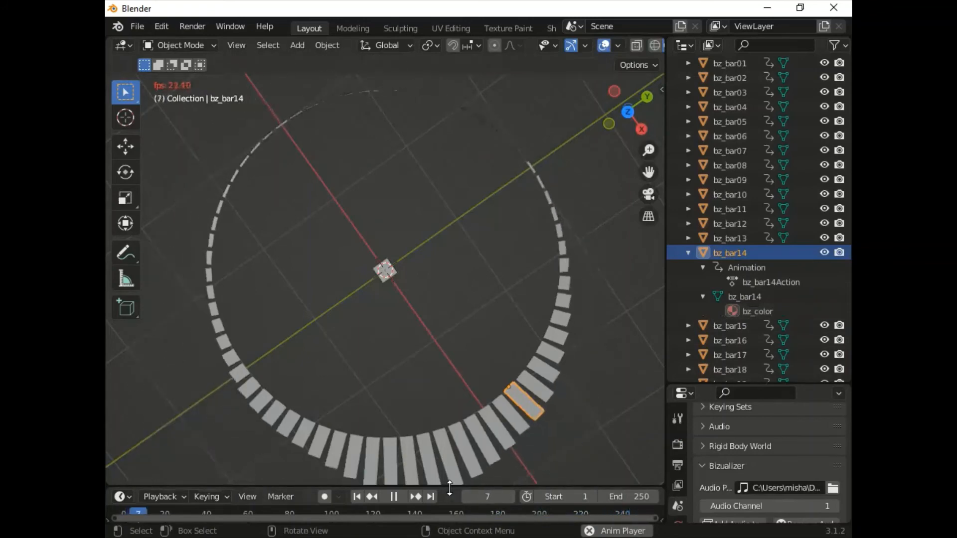
Enlarge the timeline area below the viewport and change it to the Video Sequencer.
drag(450, 487, 464, 339)
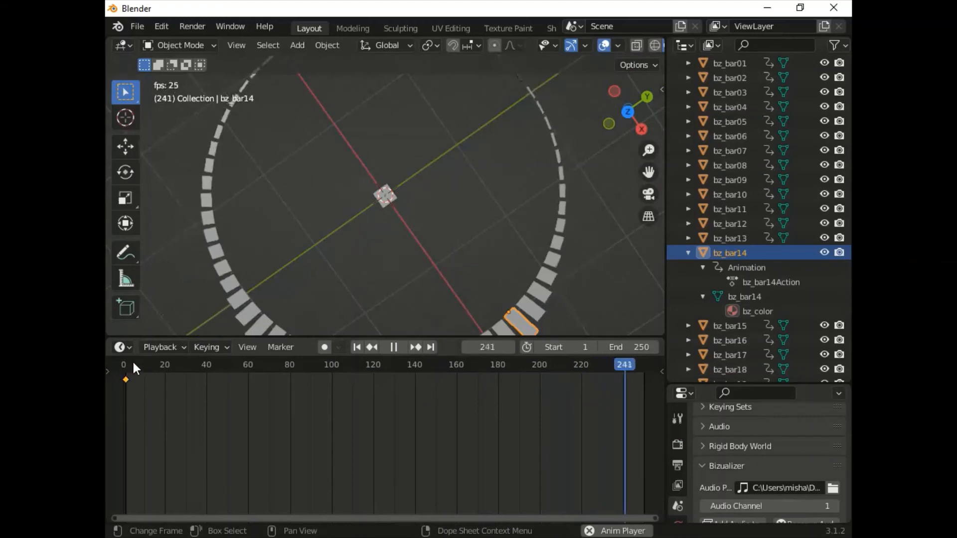
click(130, 346)
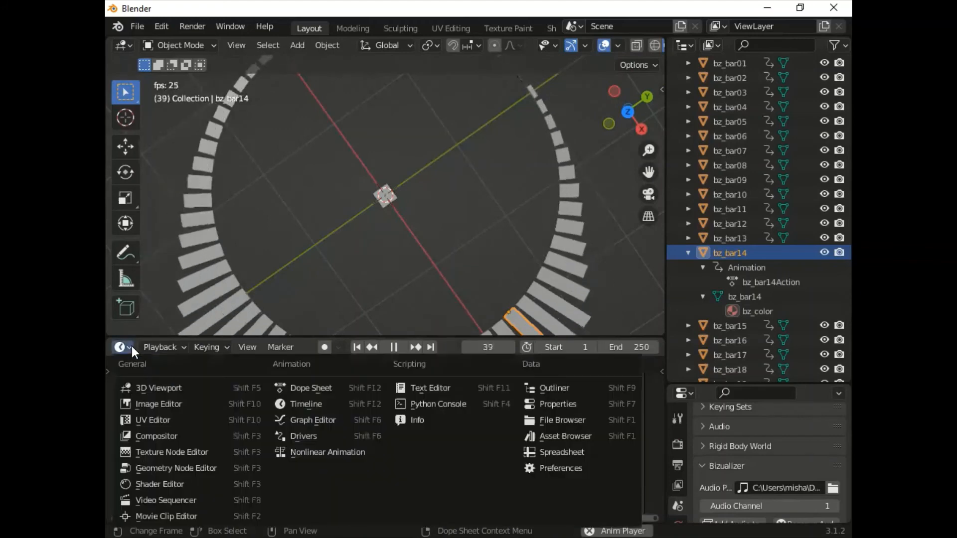
click(156, 500)
scroll(218, 466, down, 9)
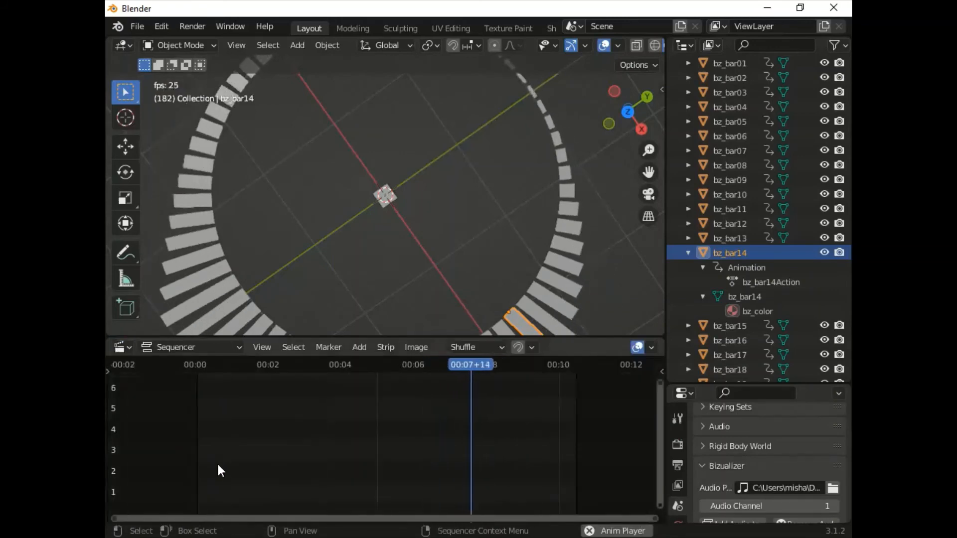
Add "Your Love - Yung Logos.mp3" from the музычка folder as a sound strip on channel 1 of the sequencer.
click(359, 348)
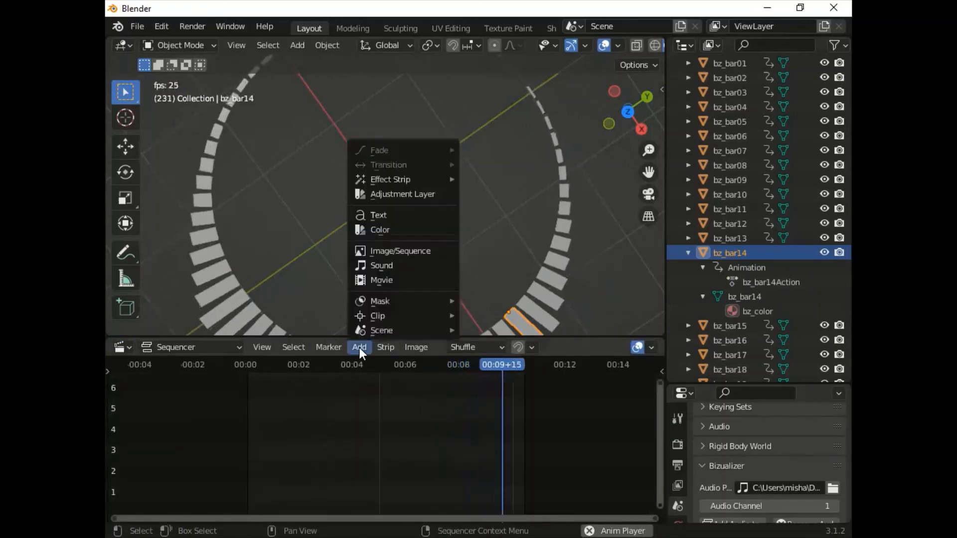
click(384, 268)
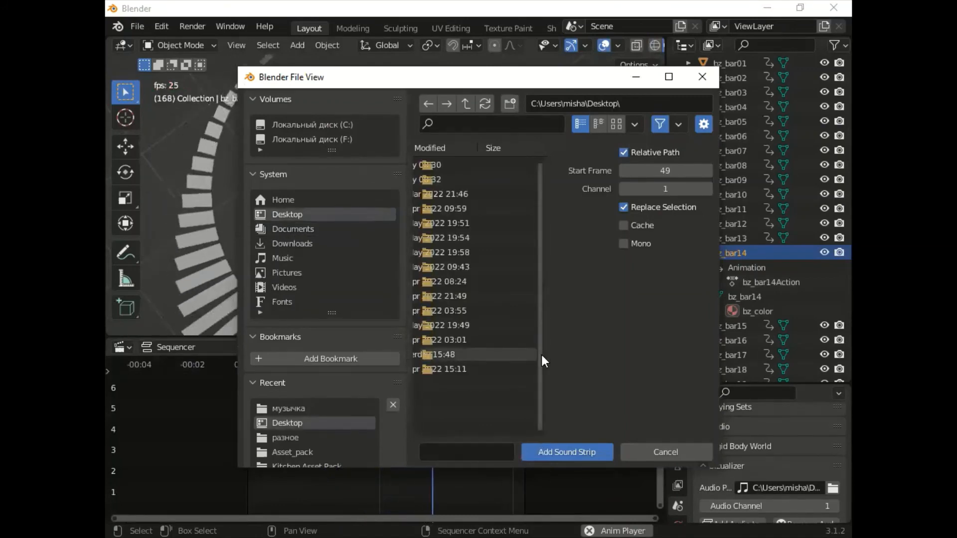
drag(543, 356, 600, 356)
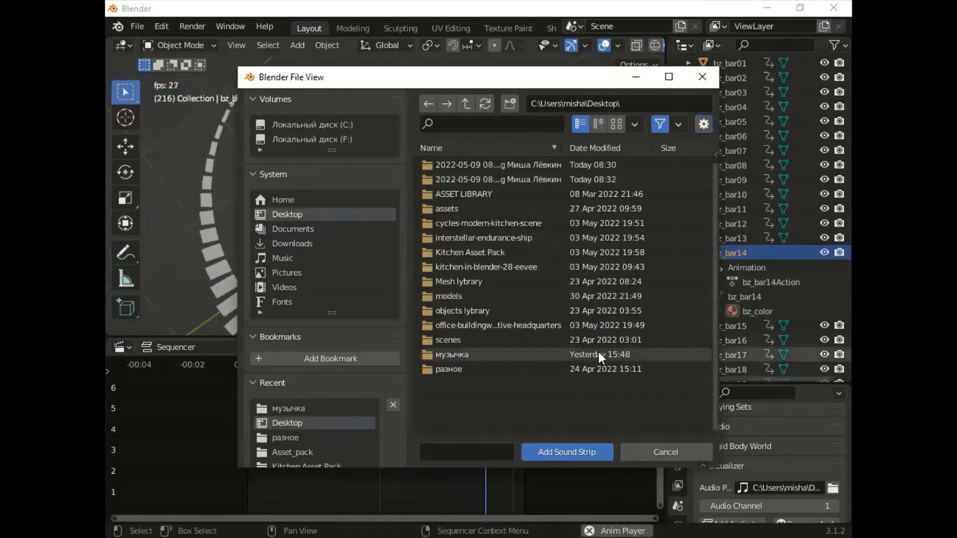
double_click(453, 353)
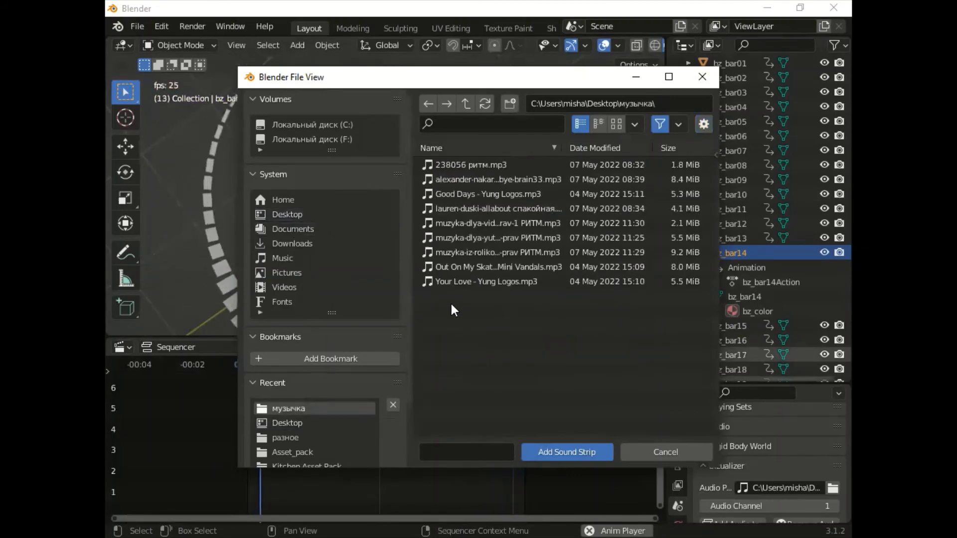
click(454, 282)
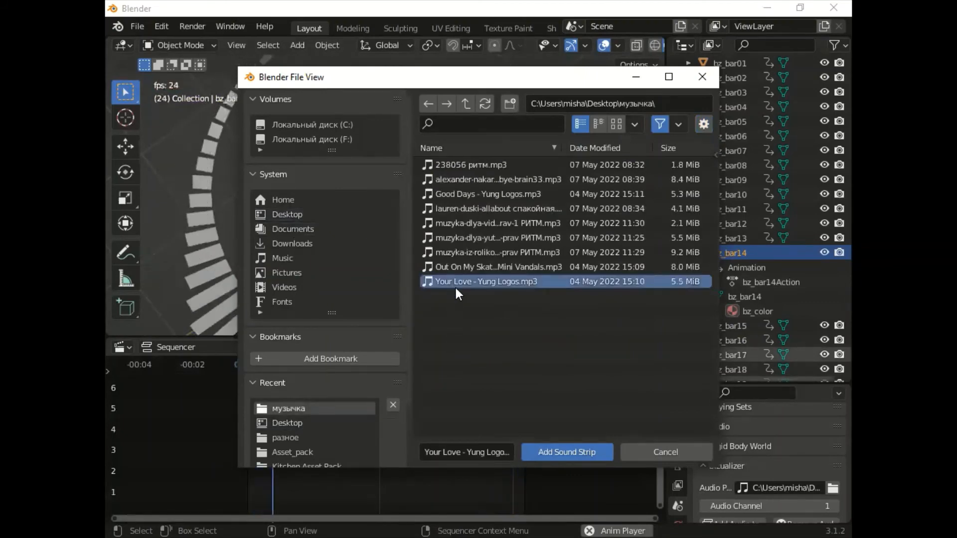
click(560, 454)
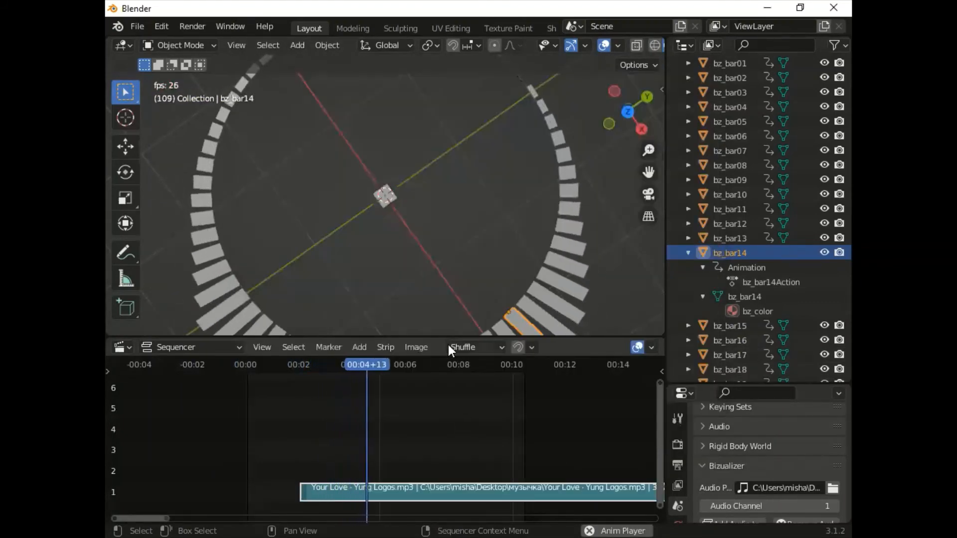
Review the whole ring of bars during playback, re-enlarge the sequencer area and stop the animation.
drag(448, 341, 445, 476)
scroll(439, 397, down, 3)
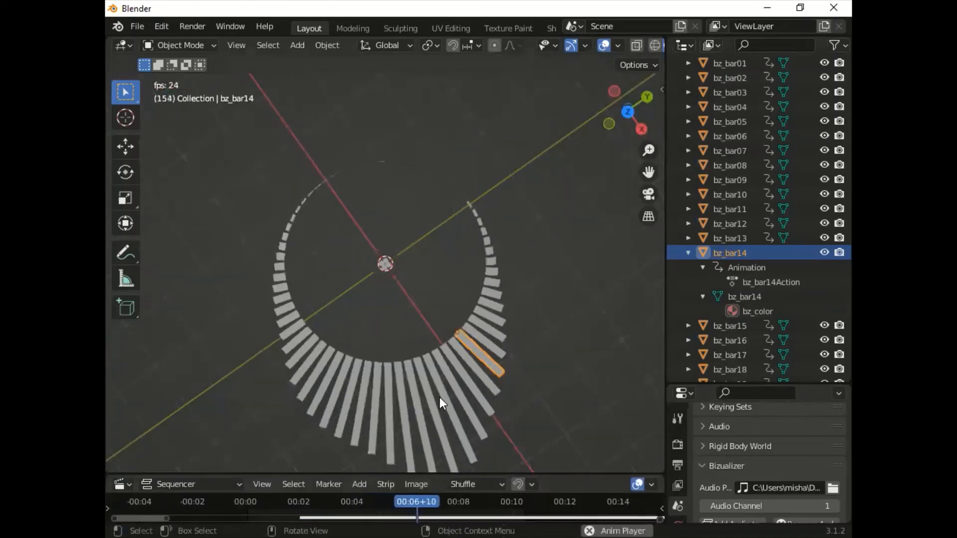
scroll(439, 397, down, 2)
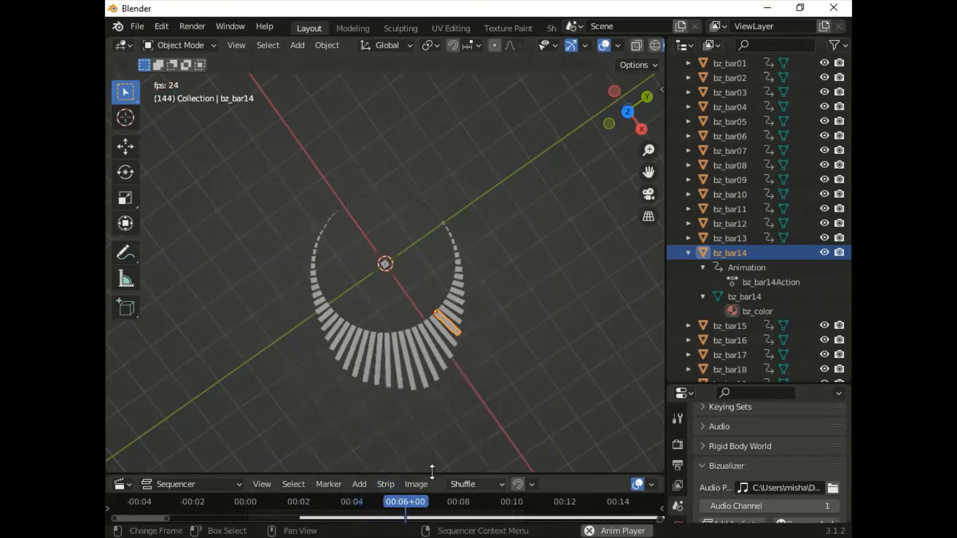
drag(431, 471, 432, 313)
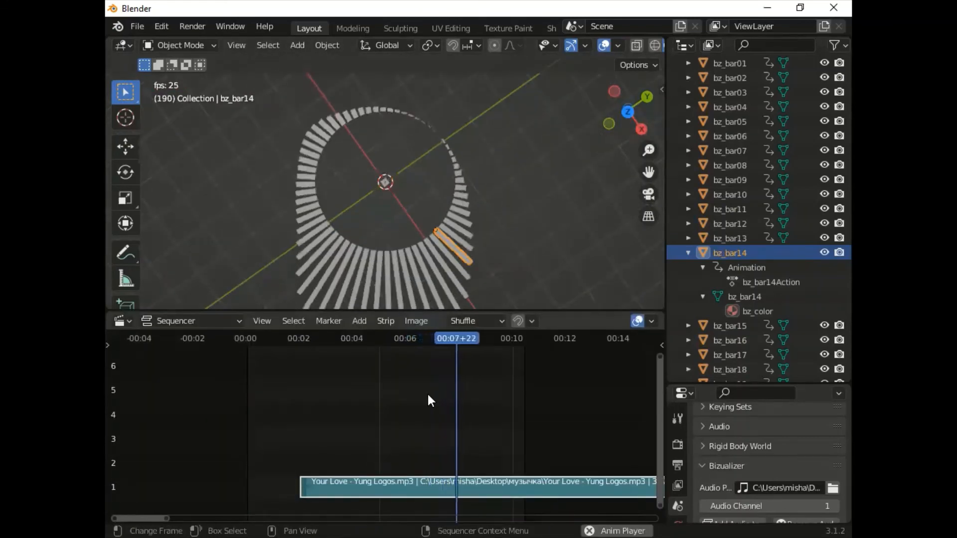
key(space)
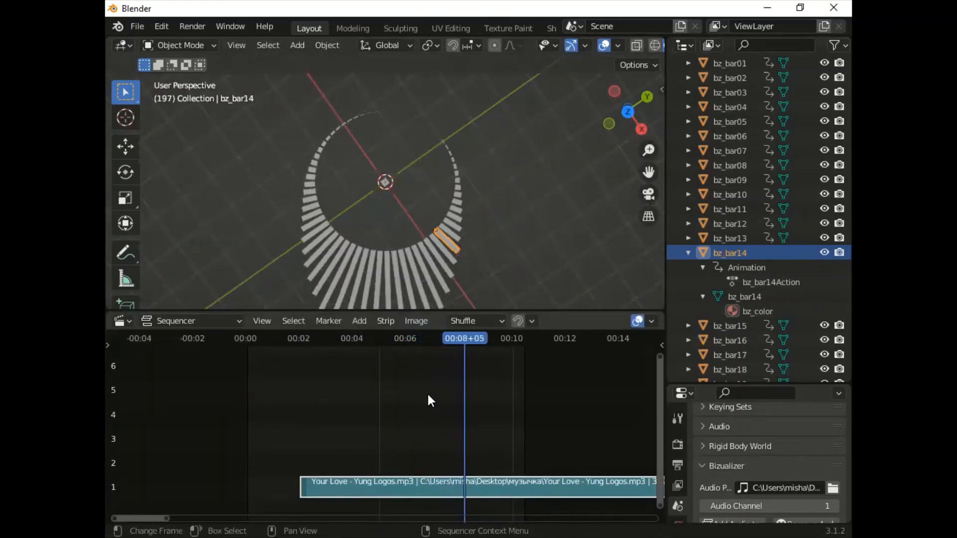